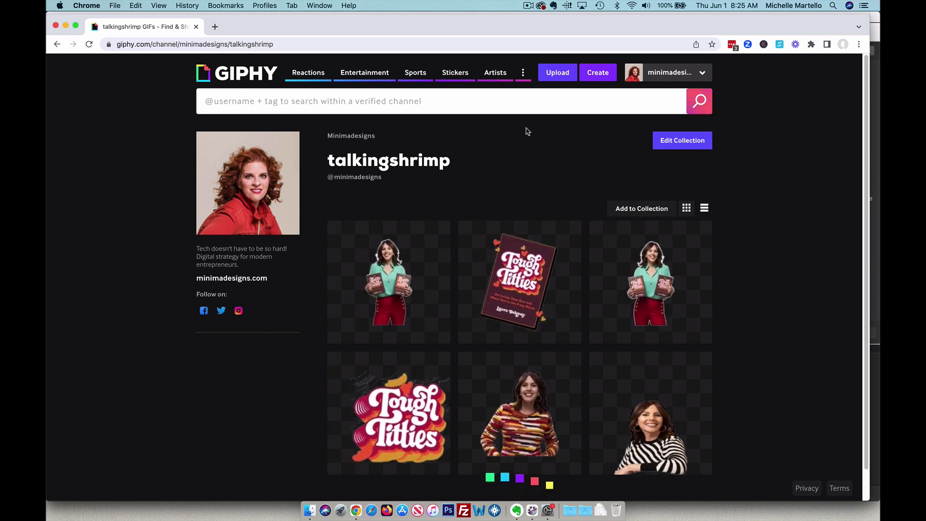
Start a new sticker from the jpeg photo of the woman holding books in the gif folder.
left_click(596, 83)
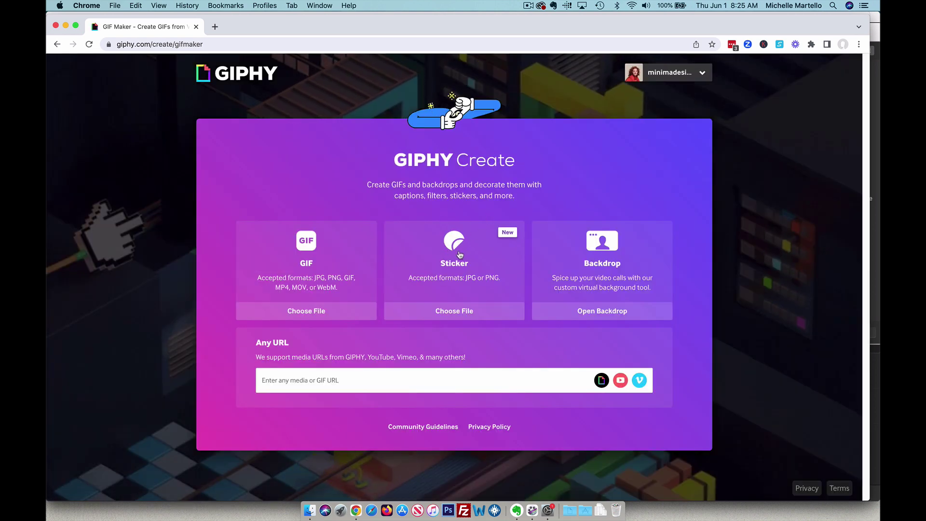
left_click(452, 317)
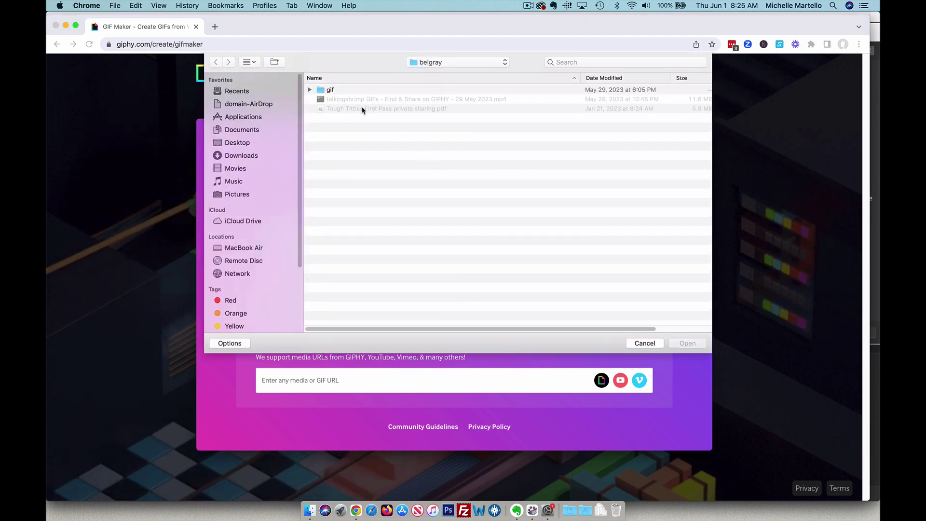
left_click(325, 90)
double_click(326, 91)
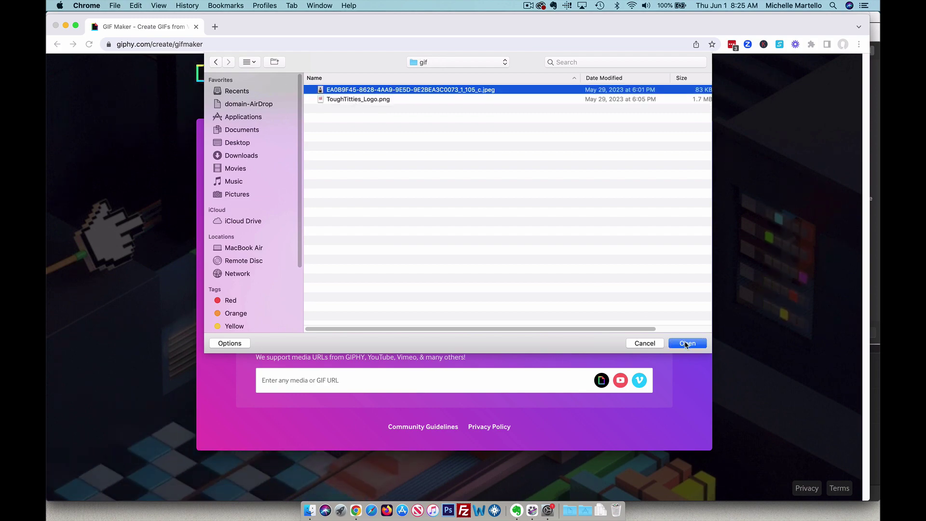
left_click(687, 343)
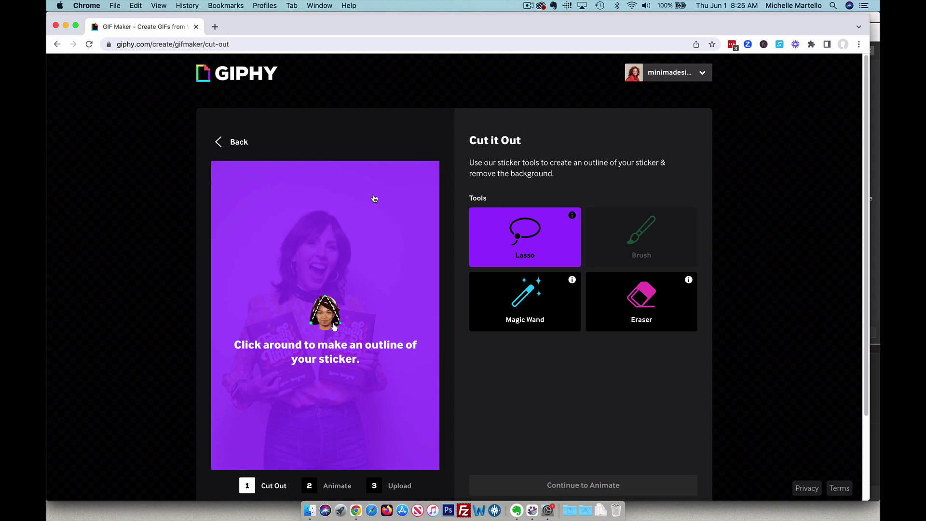
Remove the photo's plain background with Magic Wand and continue to the Animate step.
left_click(525, 301)
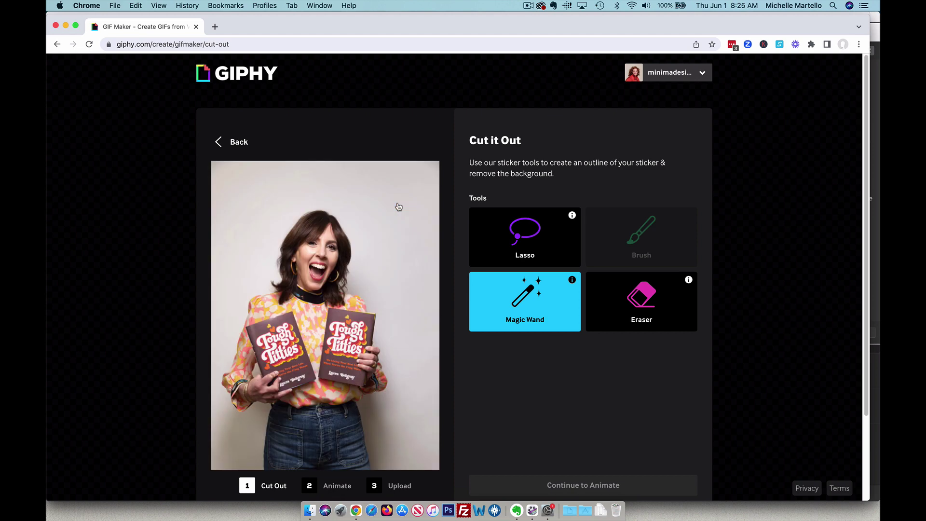
left_click(398, 206)
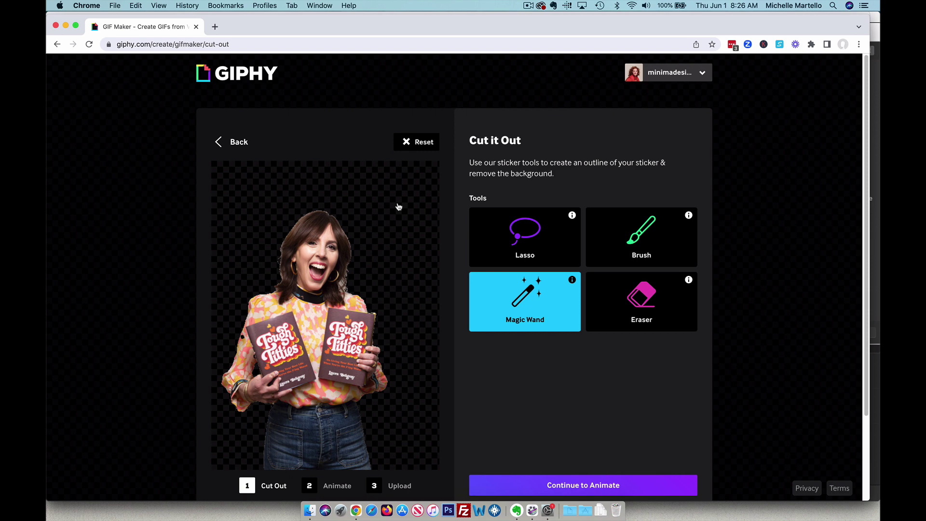
left_click(582, 487)
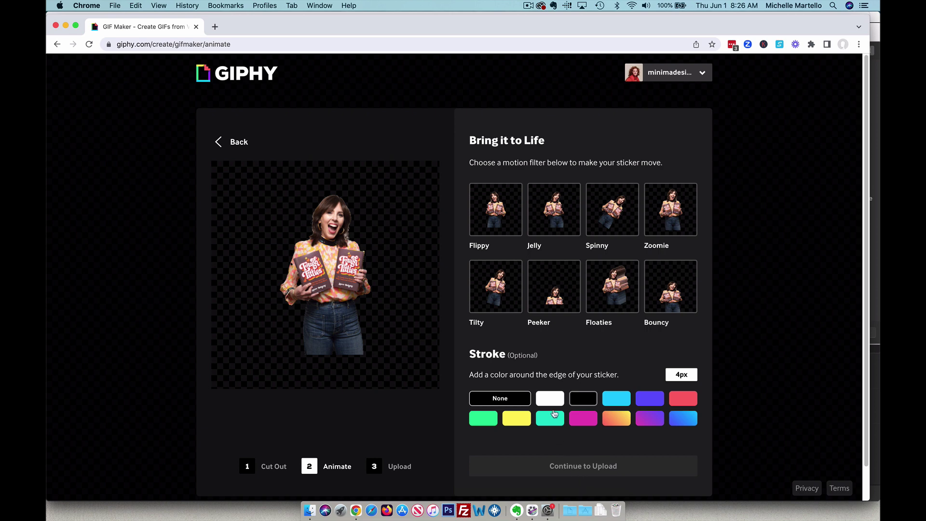
Give the sticker a white stroke and the Peeker motion (after trying Flippy), then continue to Upload.
left_click(551, 403)
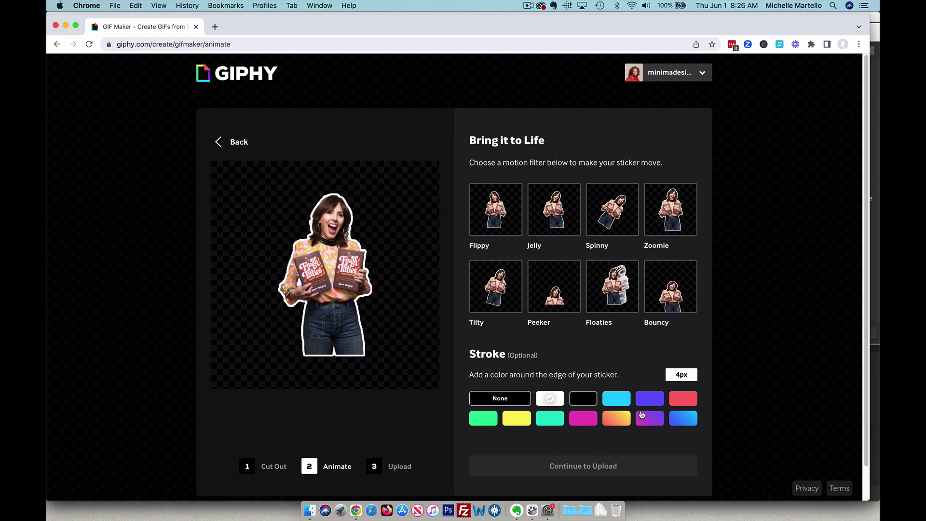
left_click(570, 289)
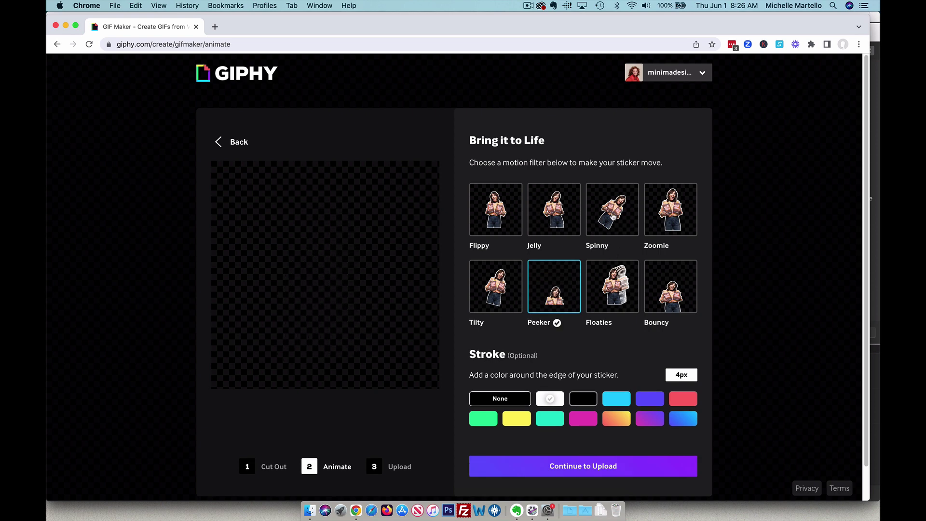
left_click(505, 226)
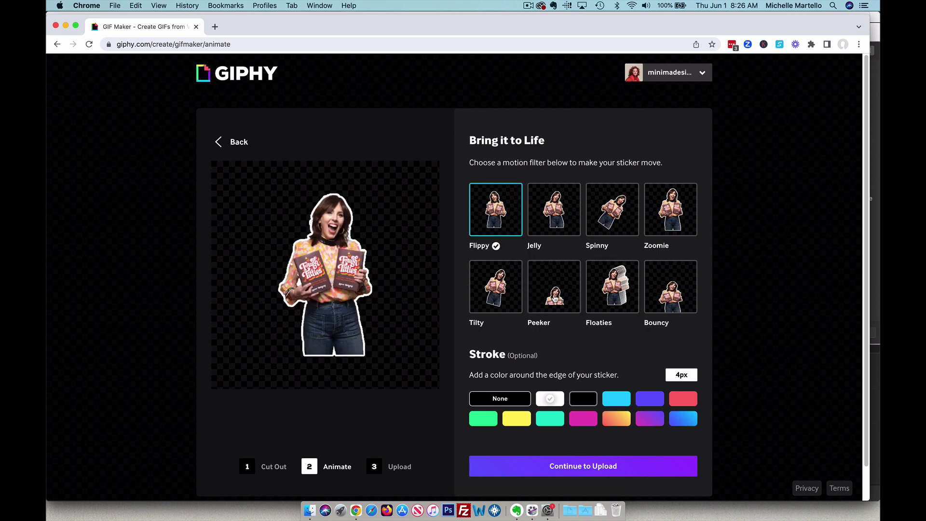
left_click(554, 287)
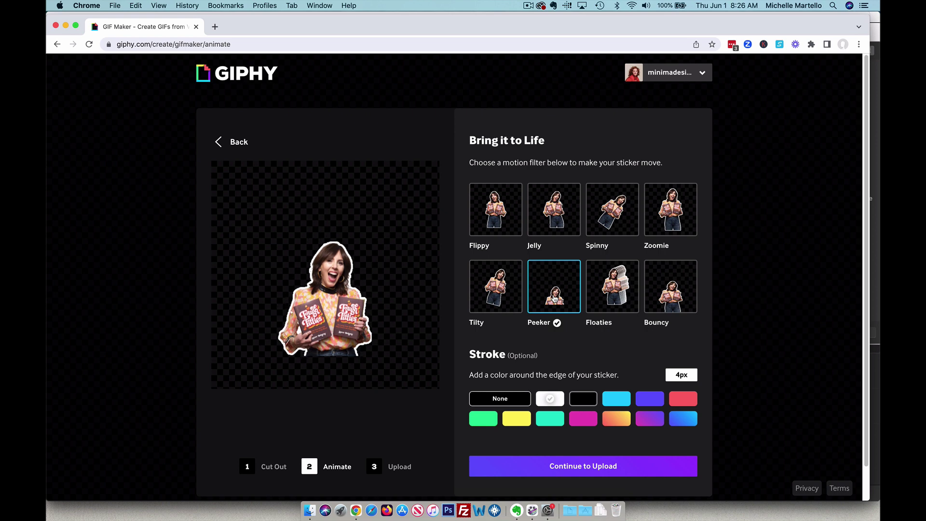
left_click(562, 473)
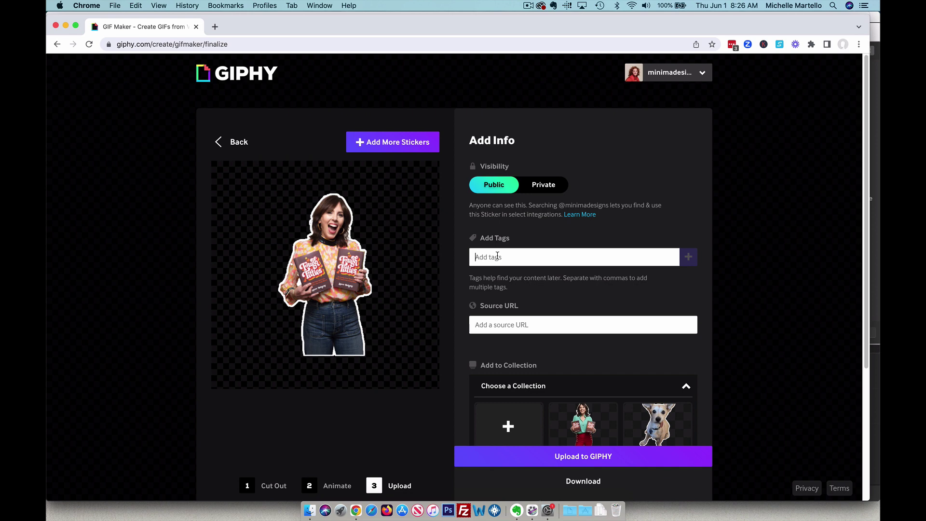
Tag the sticker #book and add the author's name as a second tag.
left_click(497, 256)
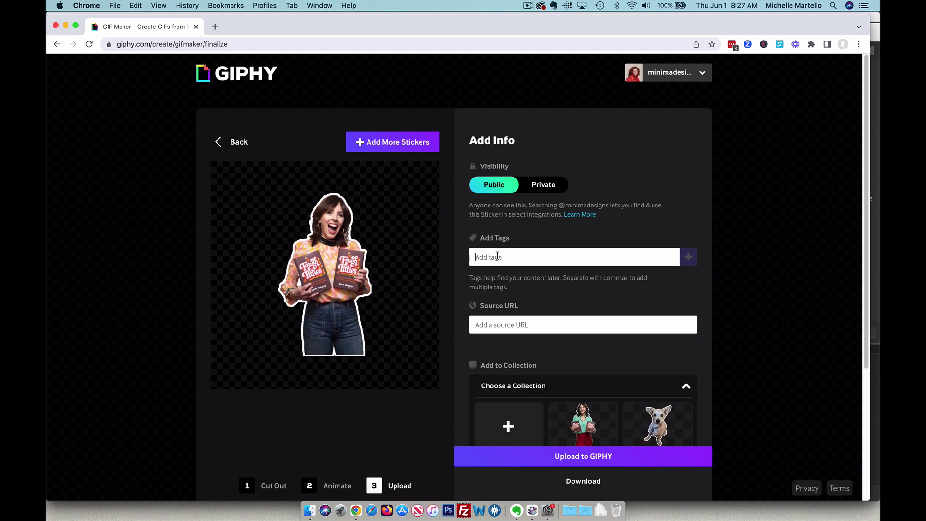
type("b")
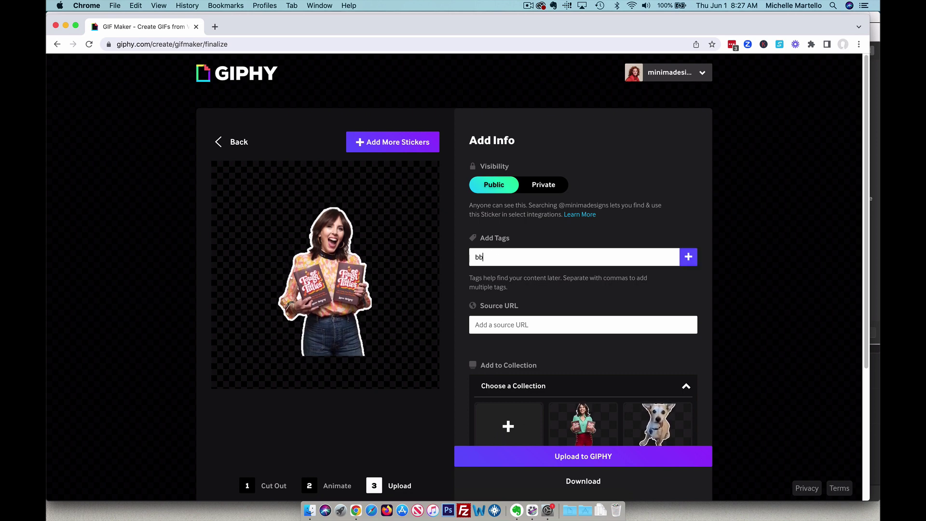
type("ook")
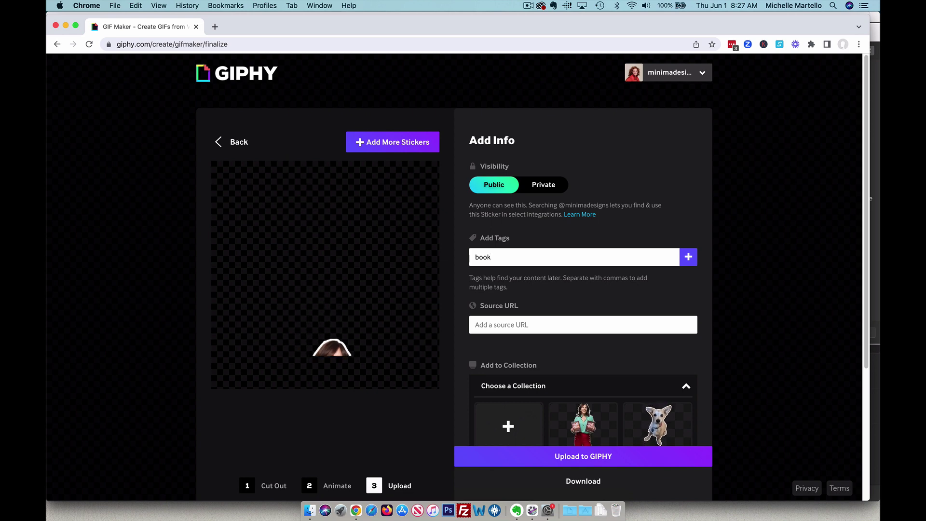
key("Return")
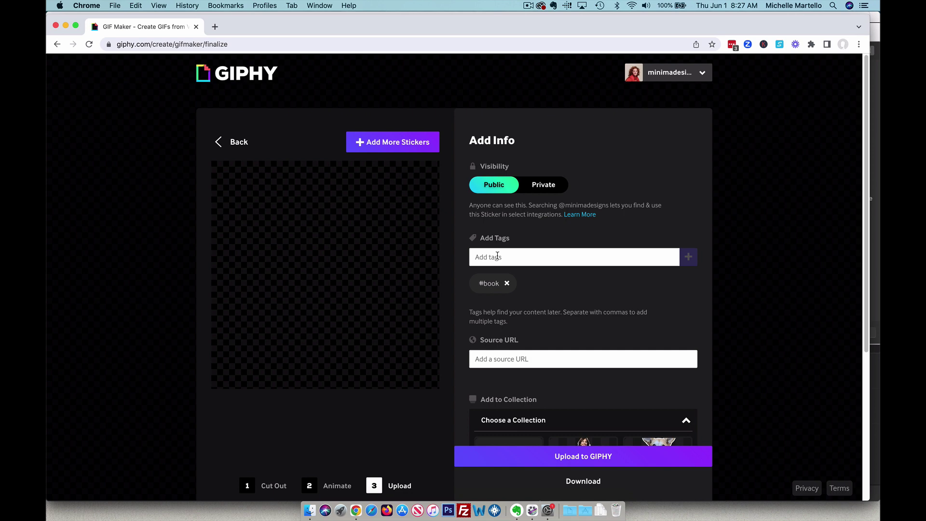
type("laurabelgray")
key("Return")
Save the talkingshrimp.com/book source URL, add the sticker to talkingshrimp, and upload it.
left_click(526, 360)
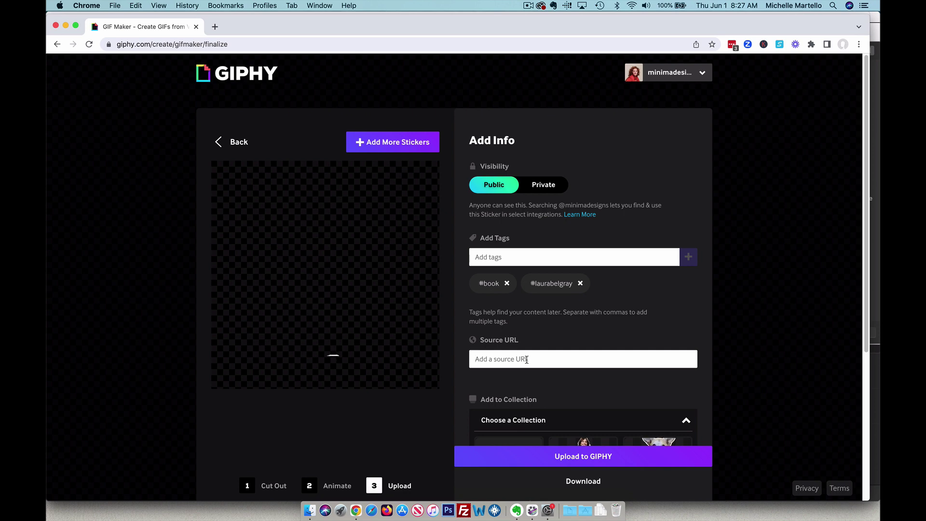
type("http://talkingshrimp.com/book")
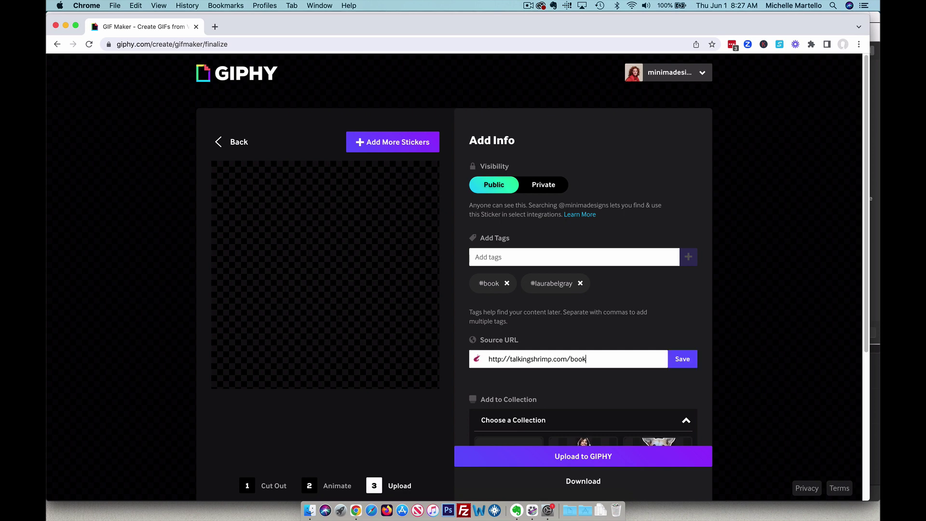
left_click(683, 359)
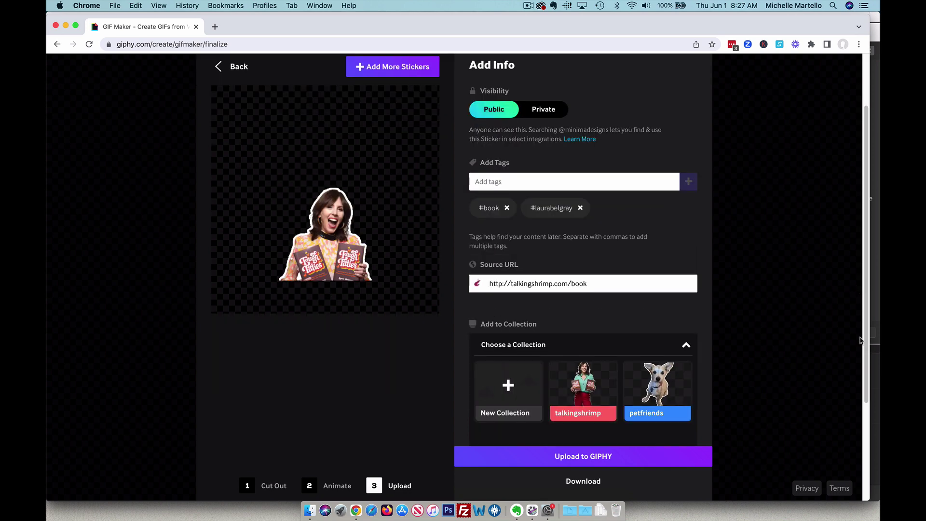
scroll(854, 294, "down", 3)
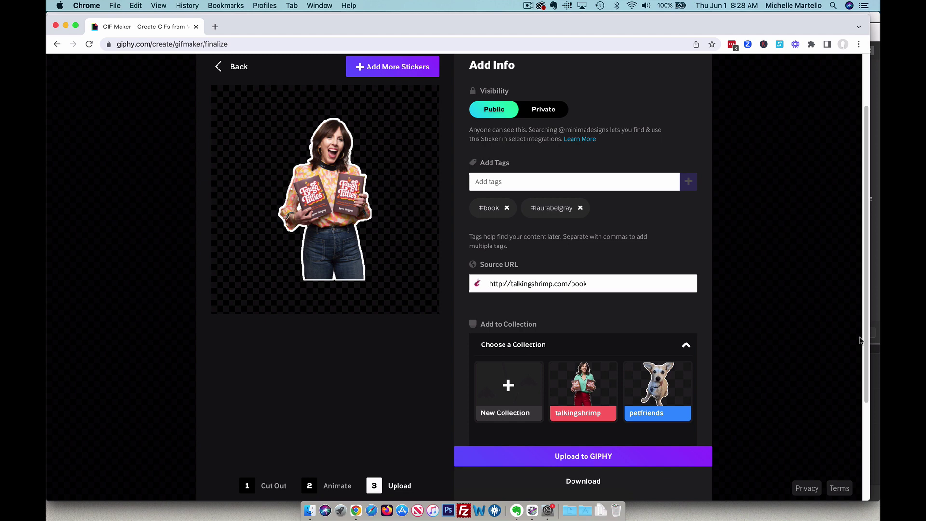
left_click(593, 390)
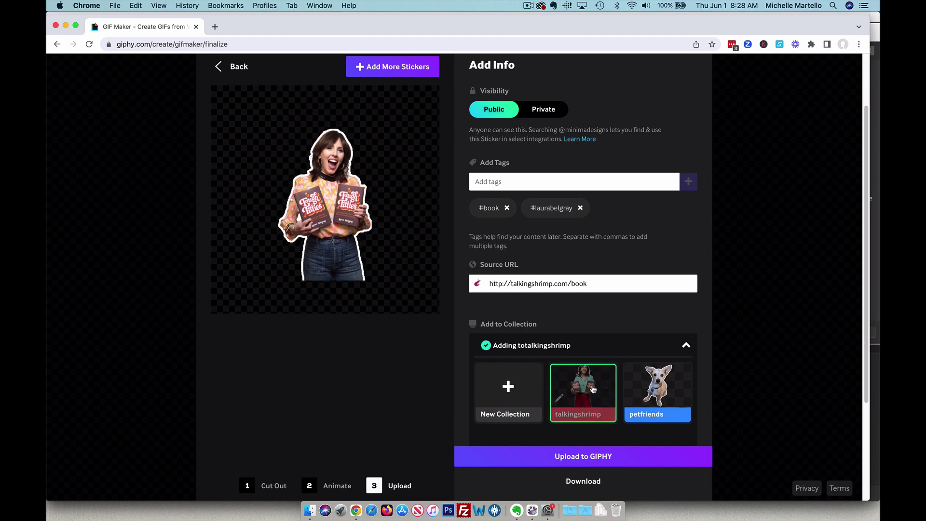
left_click(594, 456)
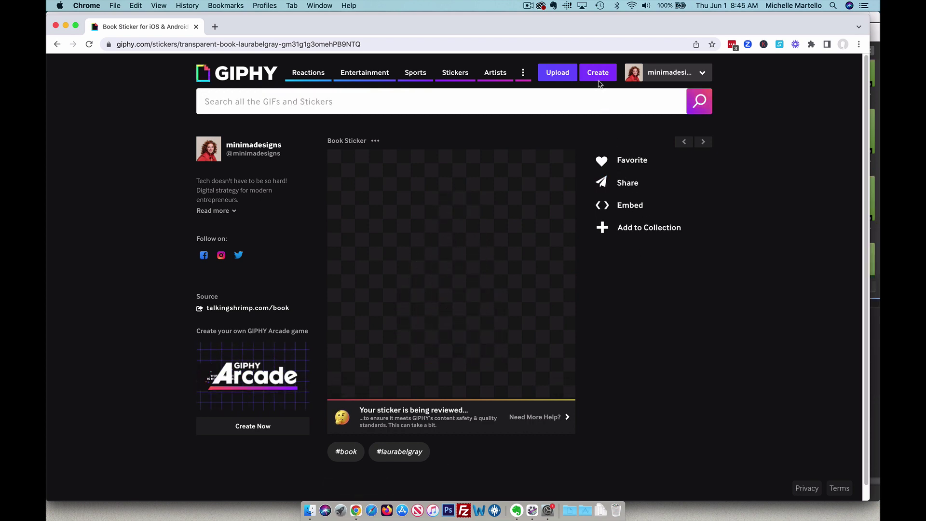
Load ToughTitties_Logo.png as a new sticker and skip the cut-out, going straight to Animate.
left_click(598, 80)
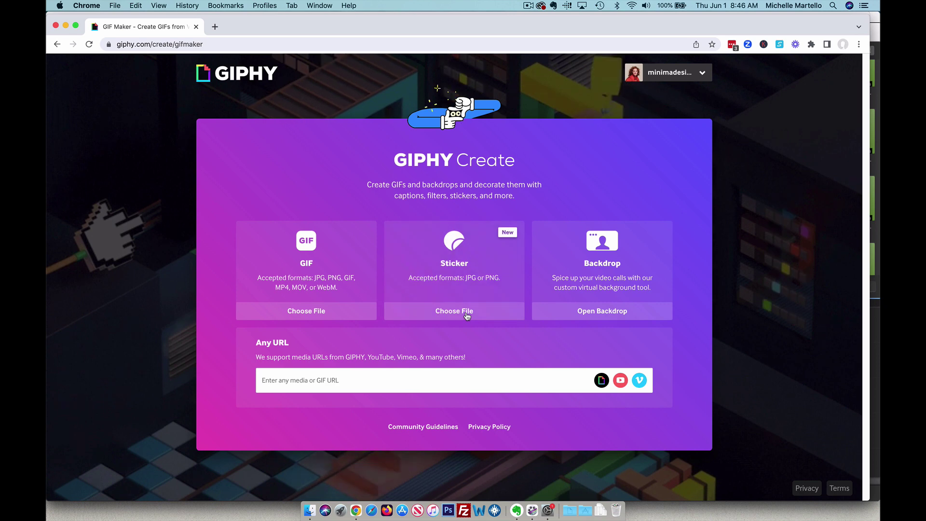
left_click(467, 315)
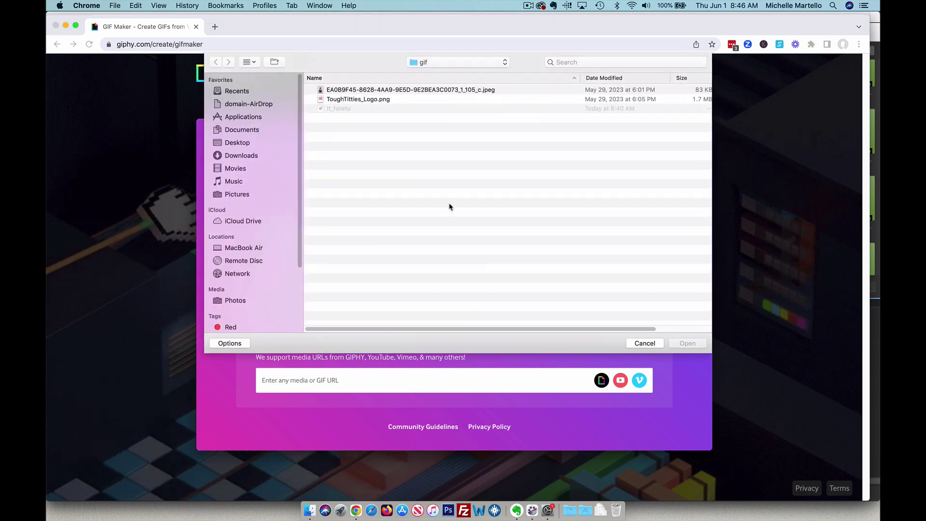
left_click(383, 101)
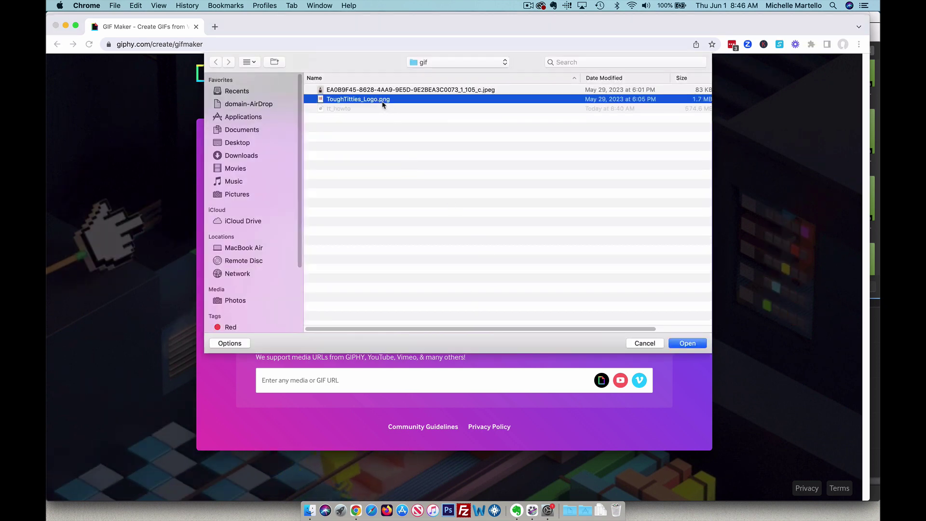
key("Return")
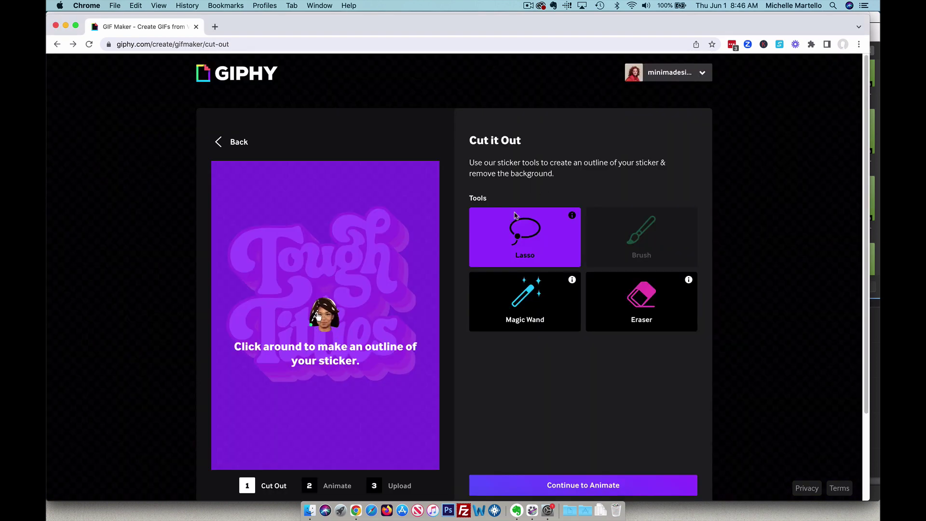
left_click(603, 486)
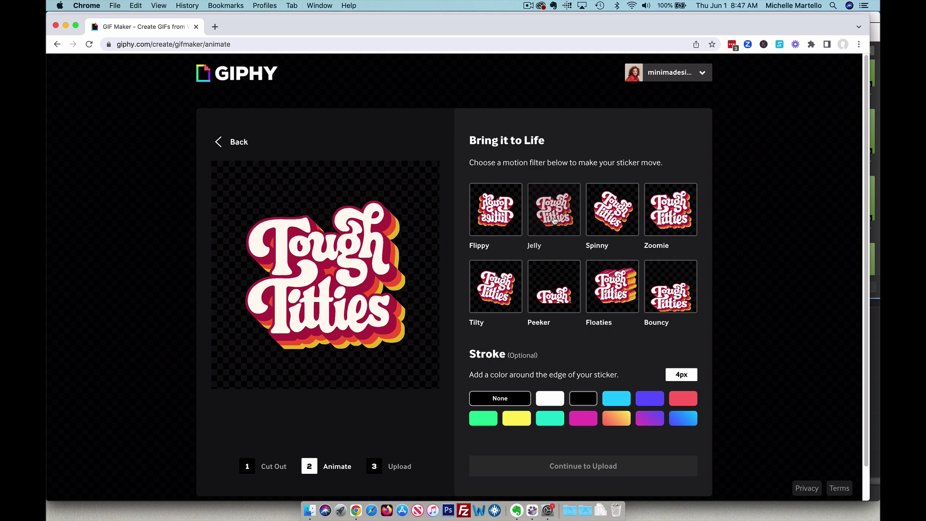
left_click(554, 220)
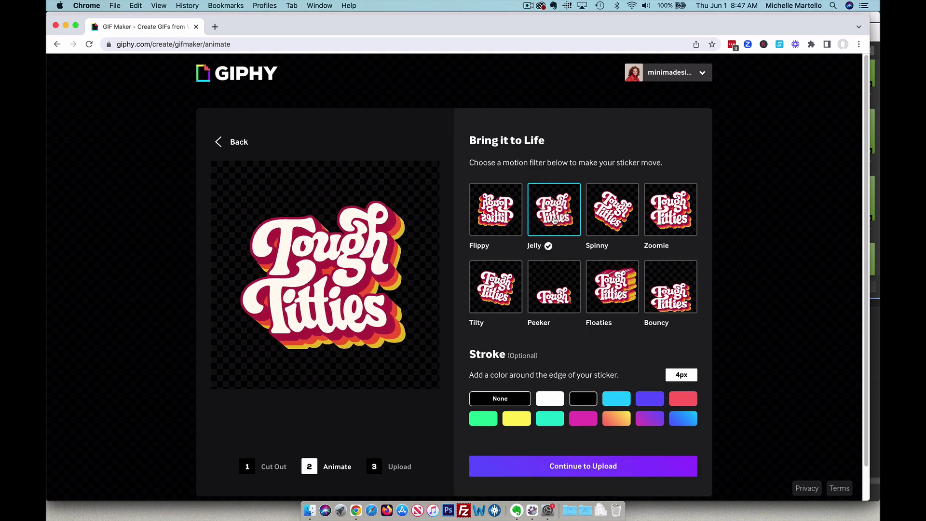
left_click(544, 462)
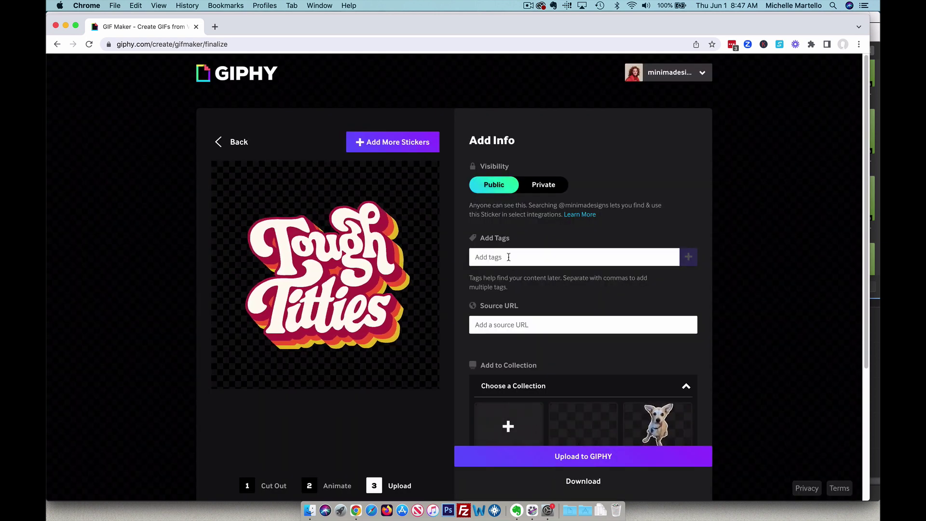
type("http://talkin")
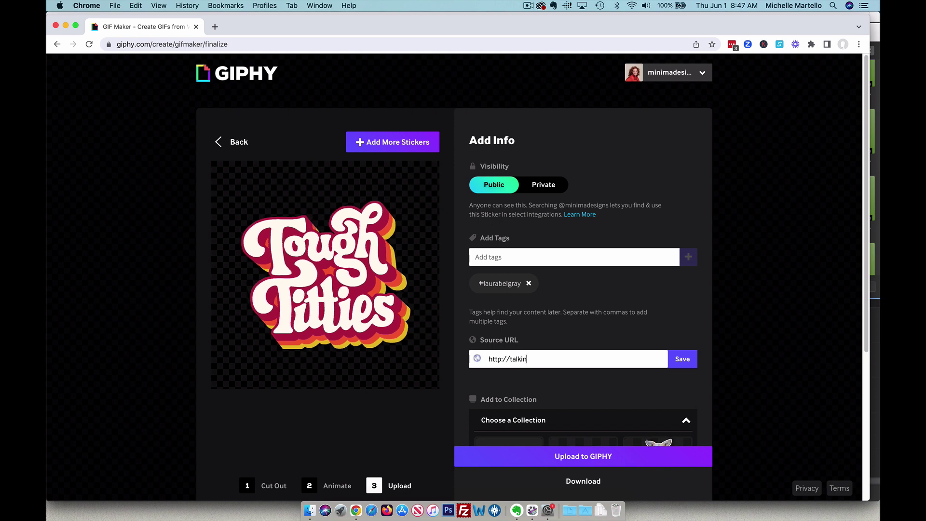
key("super+a")
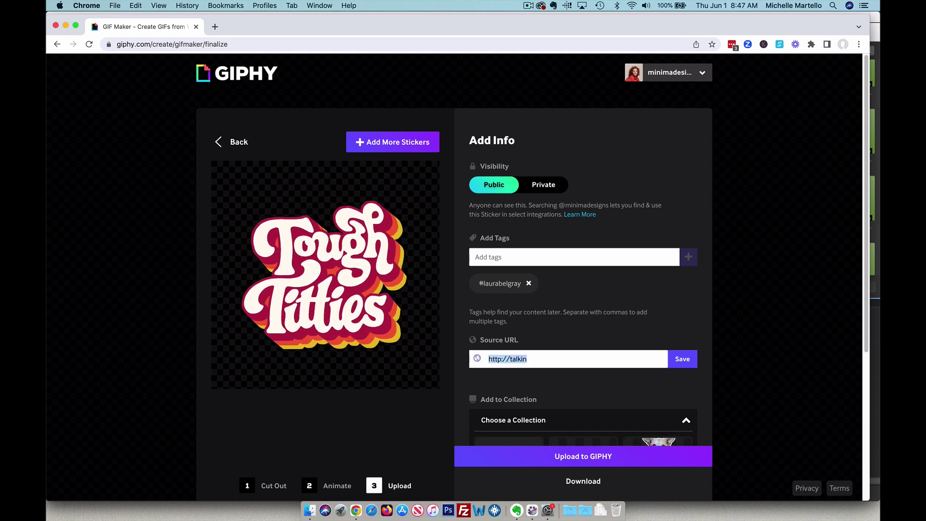
key("BackSpace")
type("http://t")
key("Down")
key("Return")
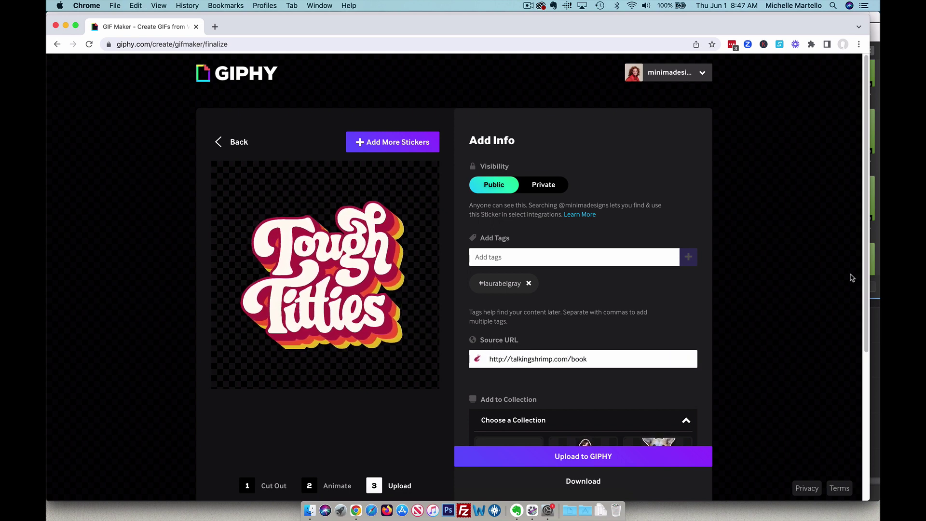
Add the logo sticker to the talkingshrimp collection and upload it to GIPHY.
scroll(865, 331, "down", 3)
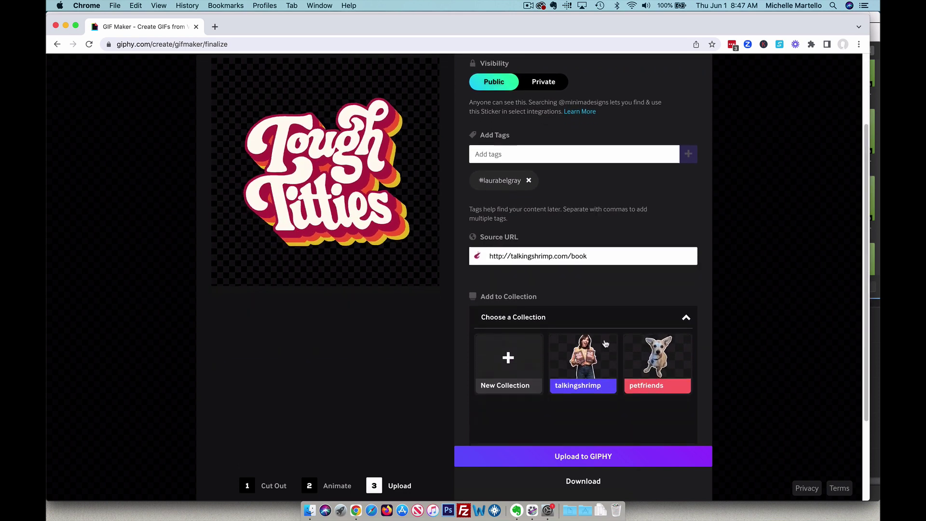
left_click(583, 369)
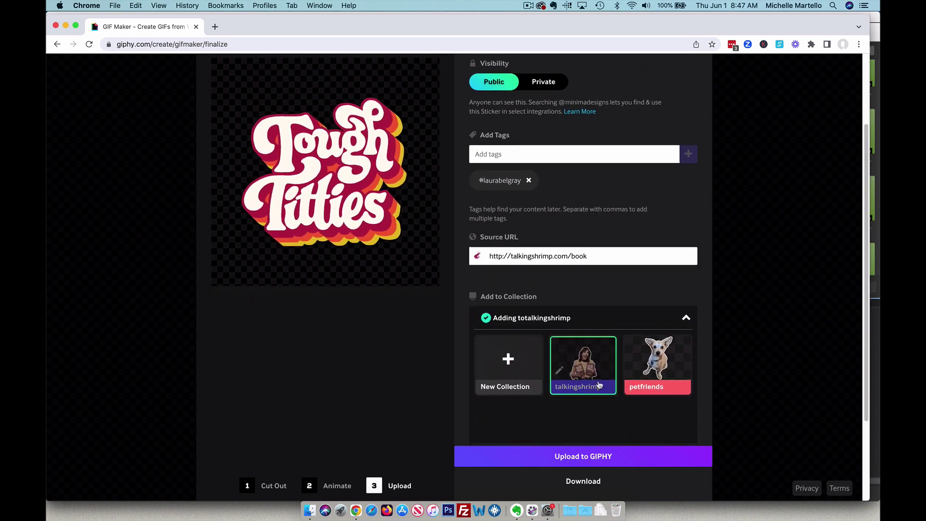
left_click(610, 460)
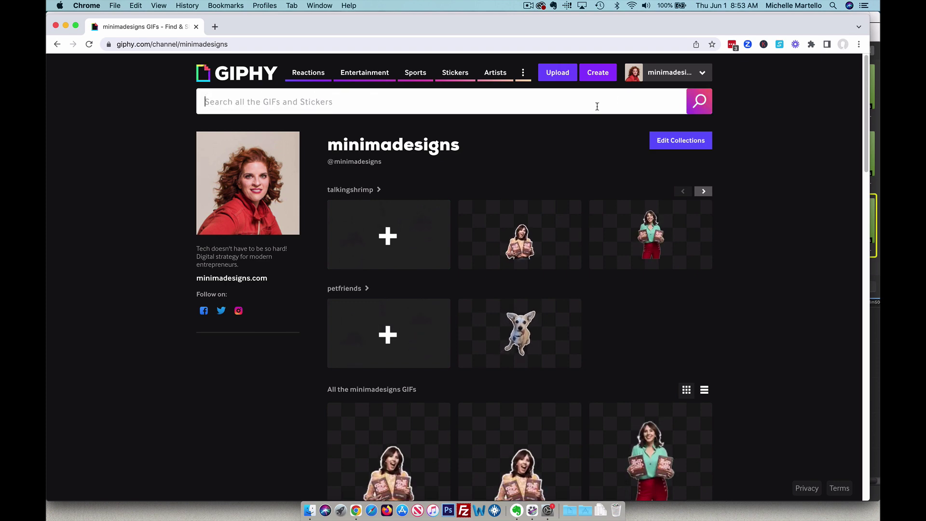
mouse_move(638, 84)
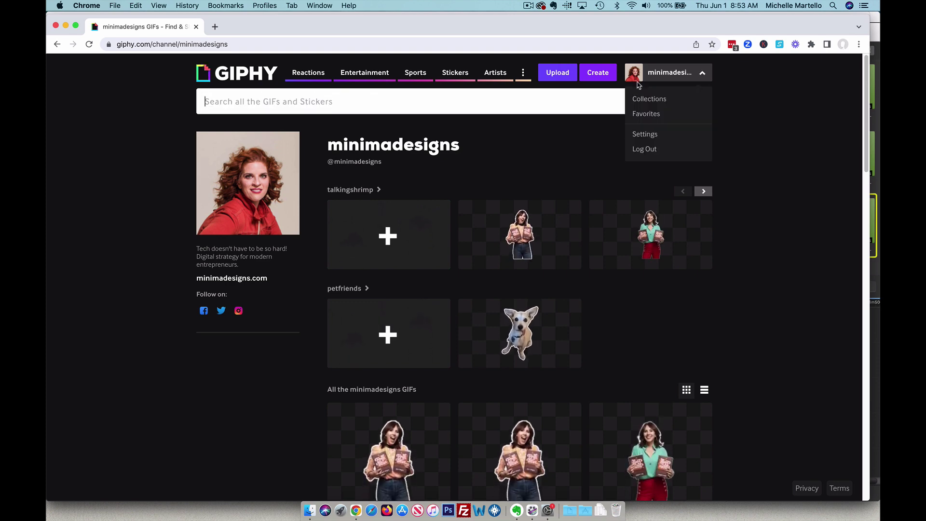